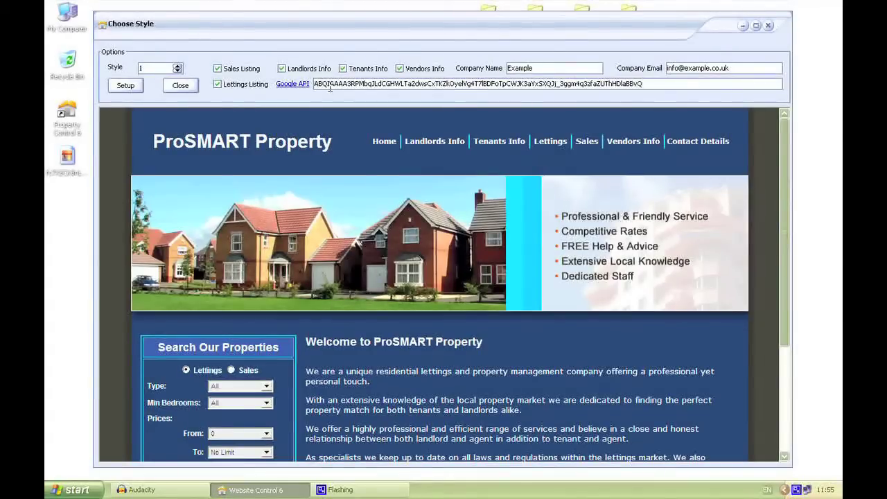
pyautogui.click(93, 492)
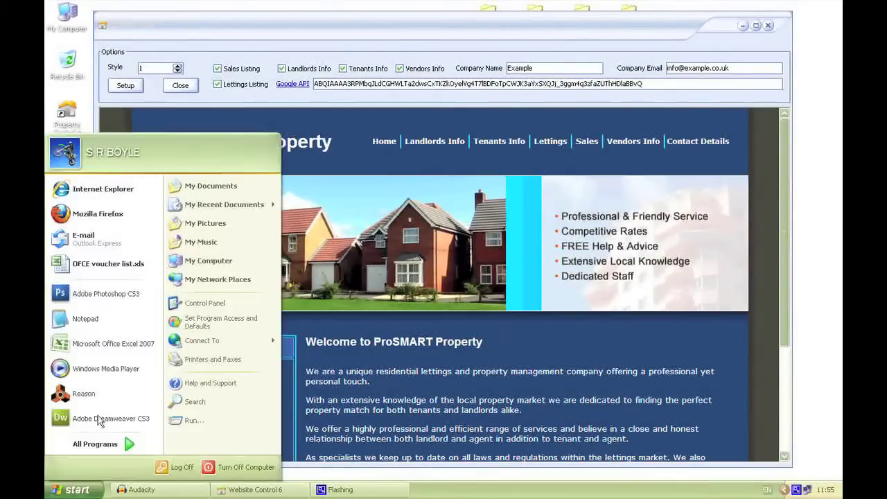
pyautogui.click(77, 192)
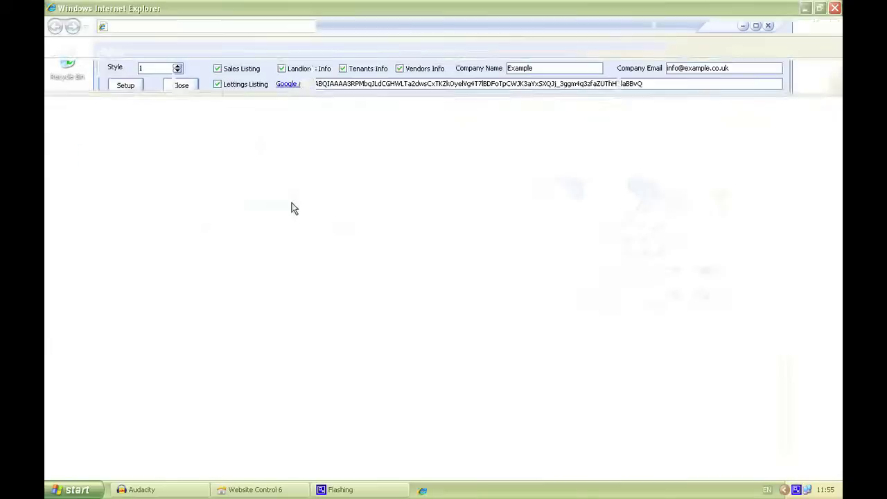
pyautogui.click(226, 27)
pyautogui.write('www.ap')
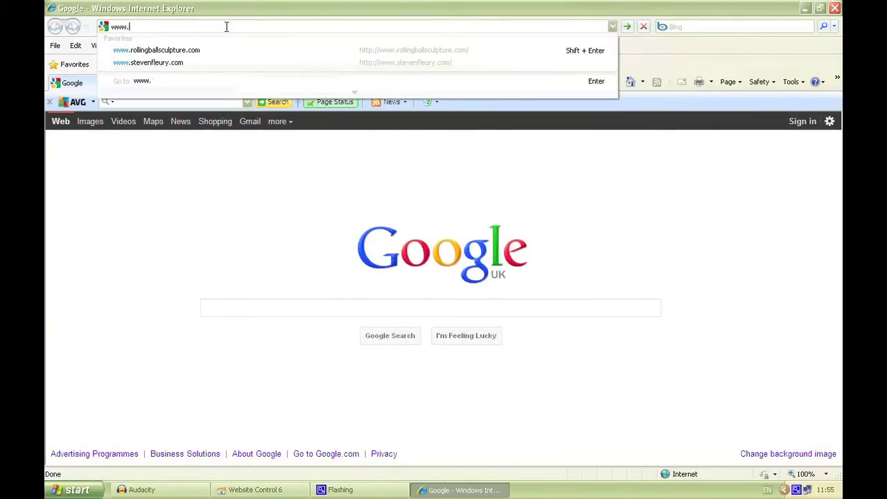
pyautogui.press('Down')
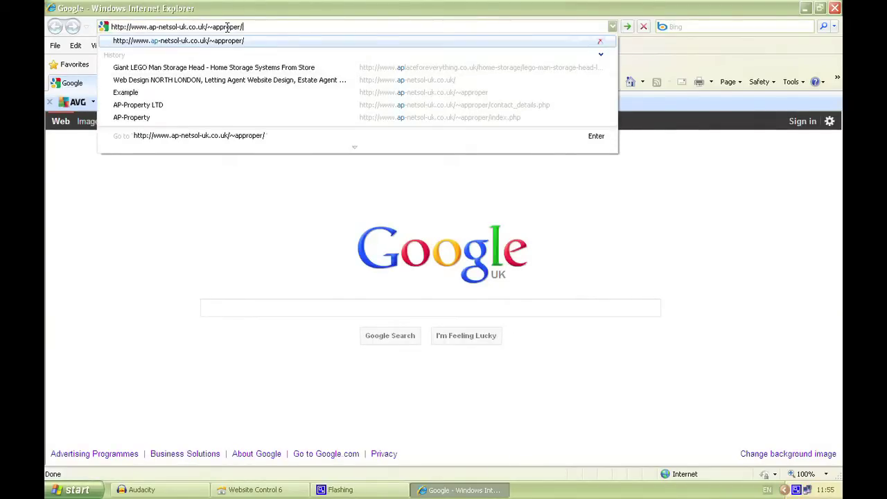
pyautogui.press('Return')
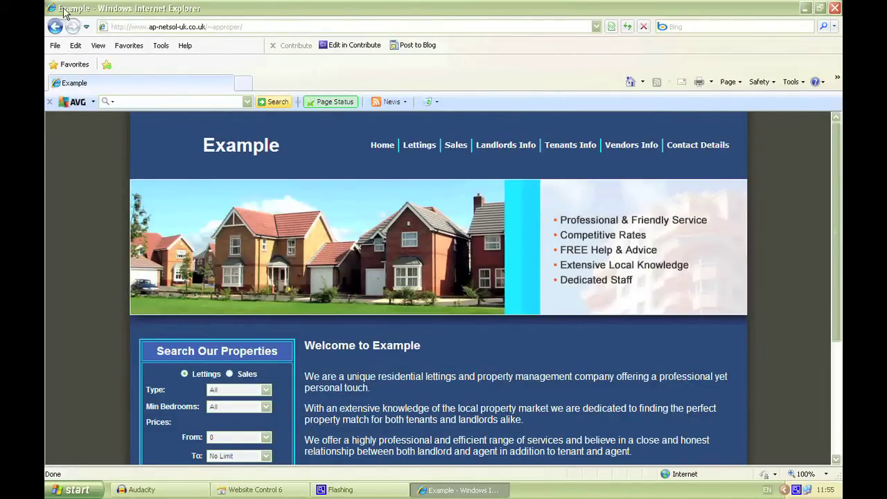
# Examine the published home page's company name, navigation links, welcome text, footer and property search form.
pyautogui.moveTo(205, 145); pyautogui.dragTo(275, 160)
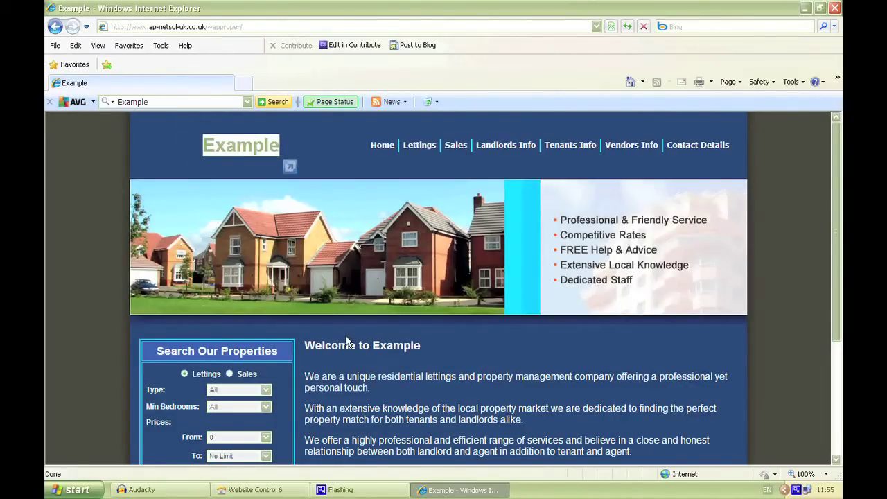
pyautogui.moveTo(374, 350); pyautogui.dragTo(422, 350)
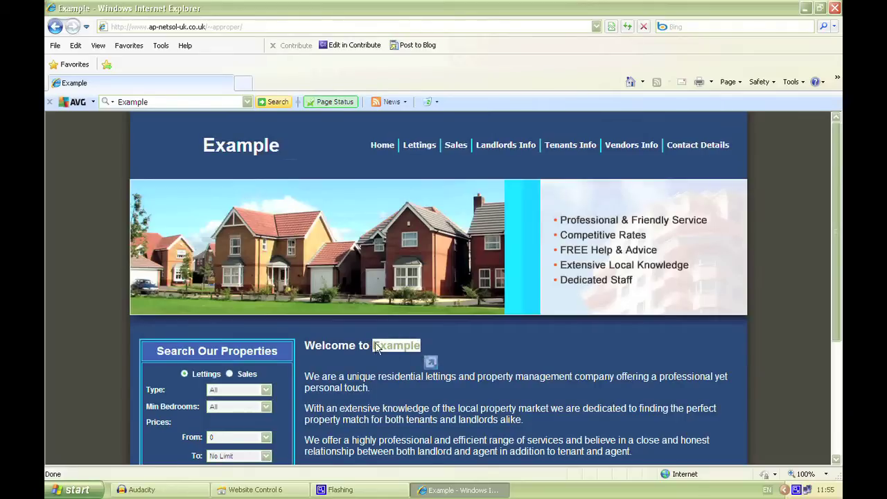
pyautogui.click(365, 346)
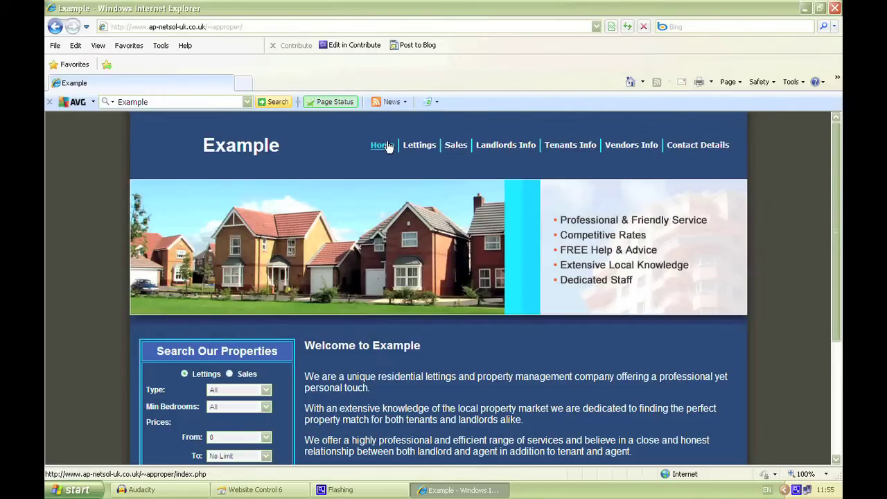
pyautogui.scroll(-1, 353, 197)
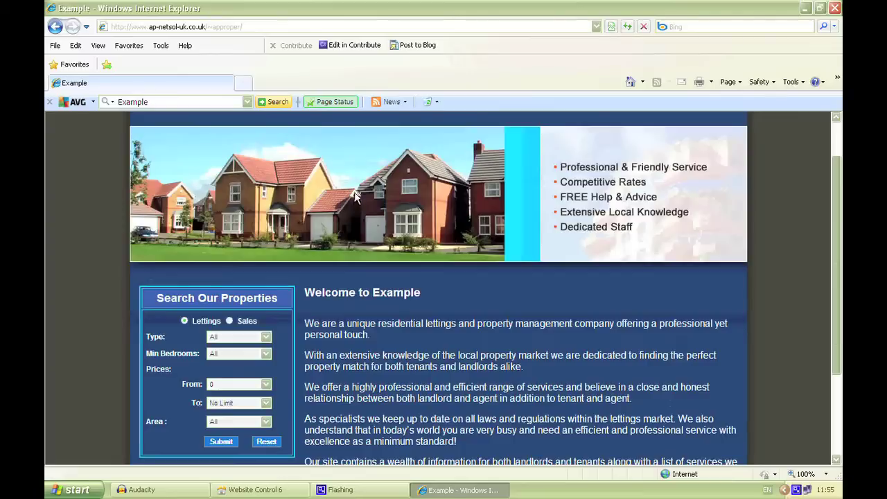
pyautogui.scroll(1, 459, 205)
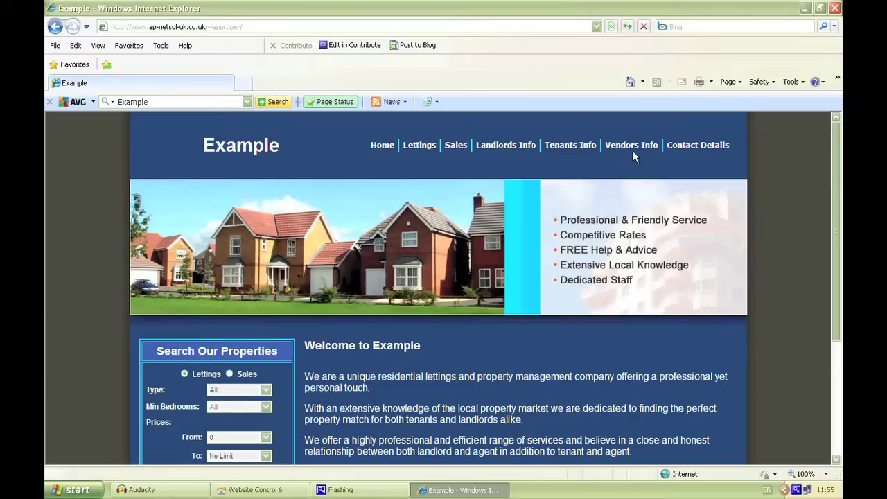
pyautogui.scroll(-2, 494, 186)
pyautogui.scroll(-1, 492, 187)
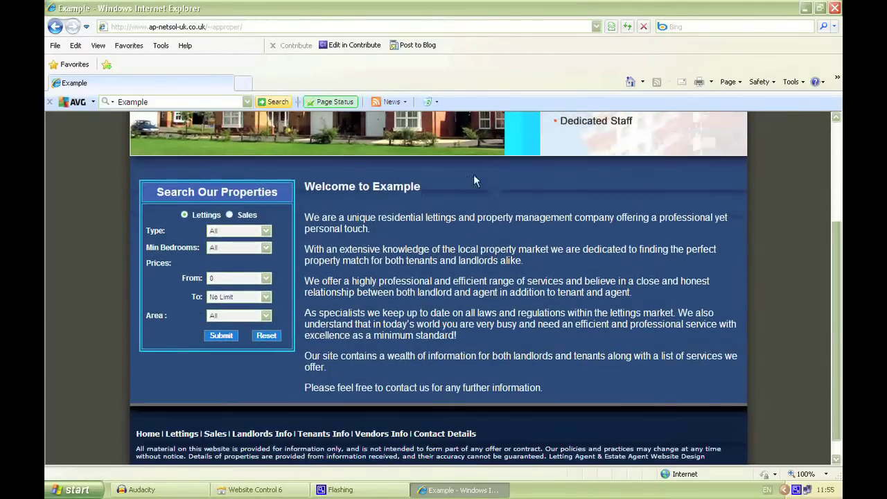
pyautogui.moveTo(305, 217); pyautogui.dragTo(547, 387)
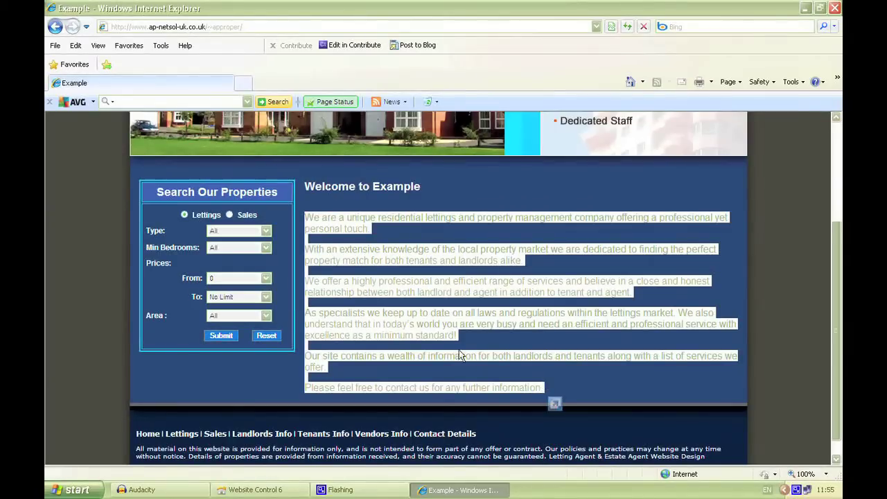
pyautogui.click(387, 258)
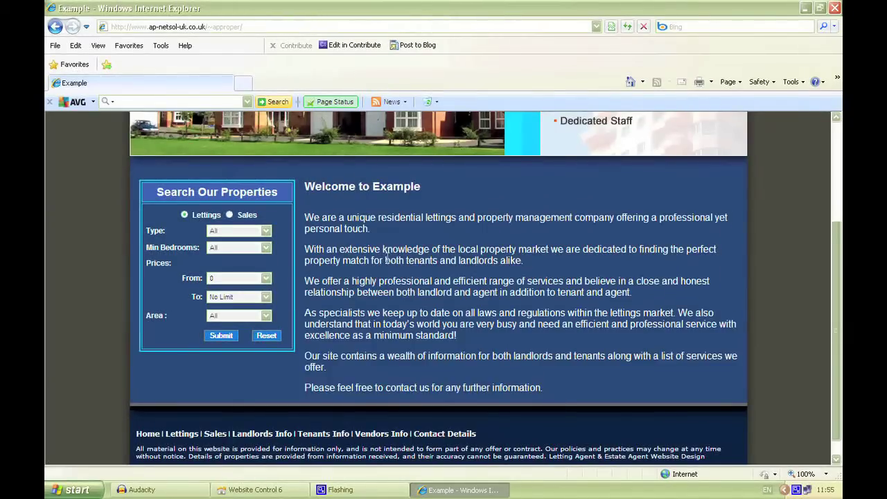
pyautogui.scroll(-1, 374, 270)
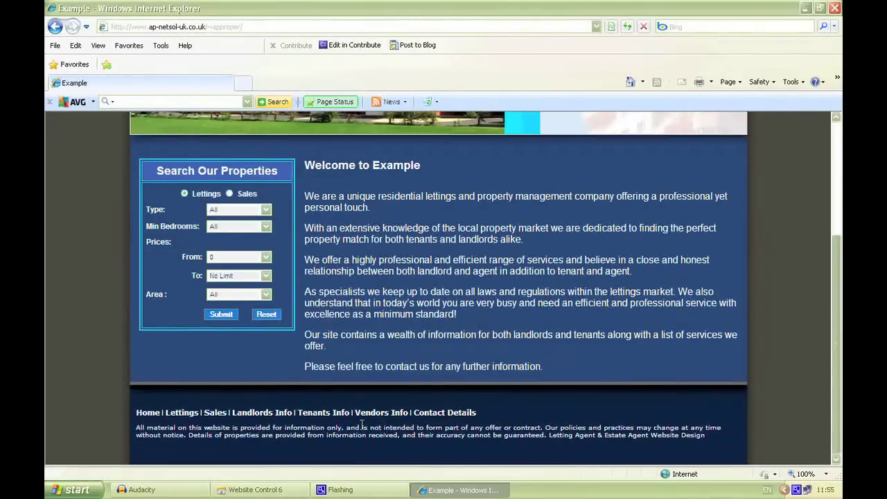
pyautogui.scroll(2, 183, 205)
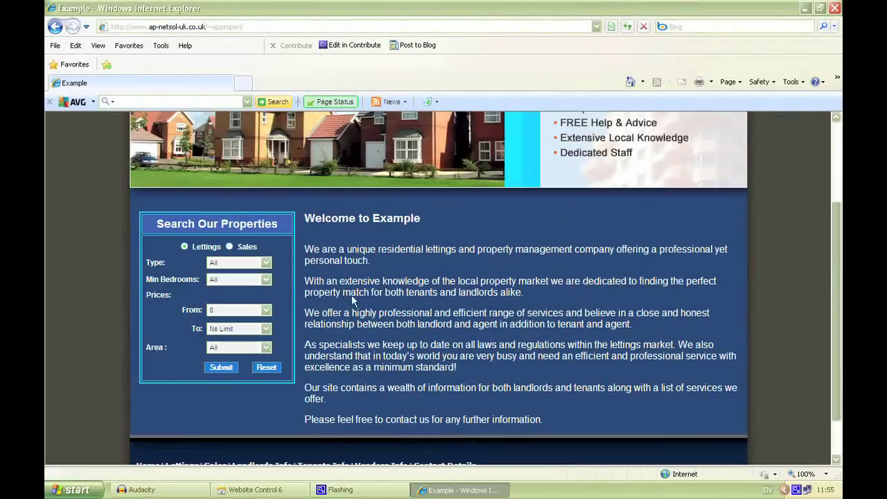
pyautogui.click(229, 247)
pyautogui.scroll(3, 264, 244)
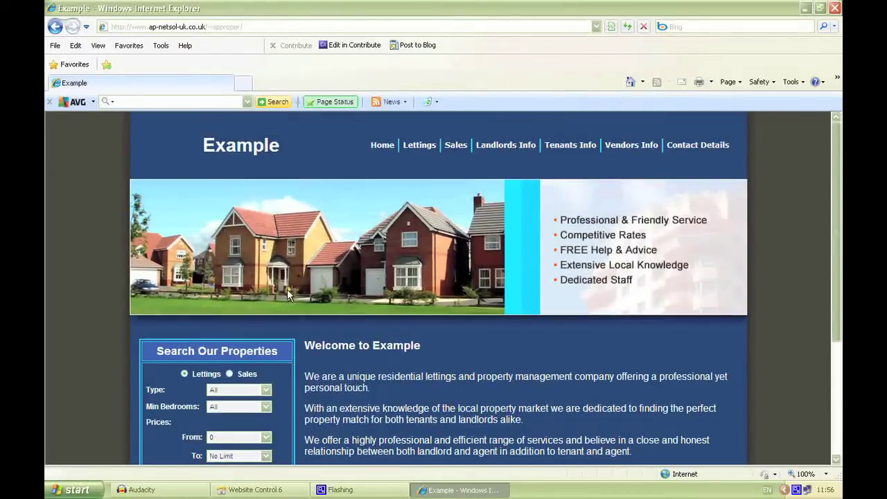
# Switch to Website Control 6 and select website style 15.
pyautogui.click(463, 489)
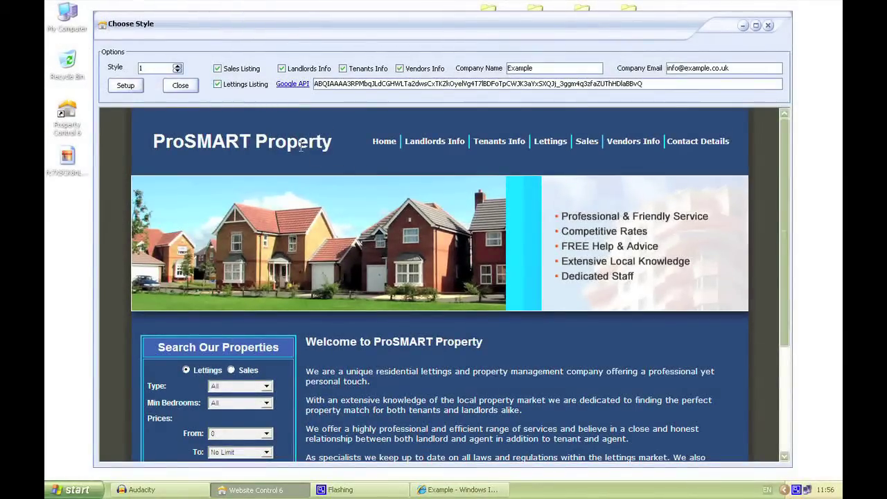
pyautogui.click(178, 66)
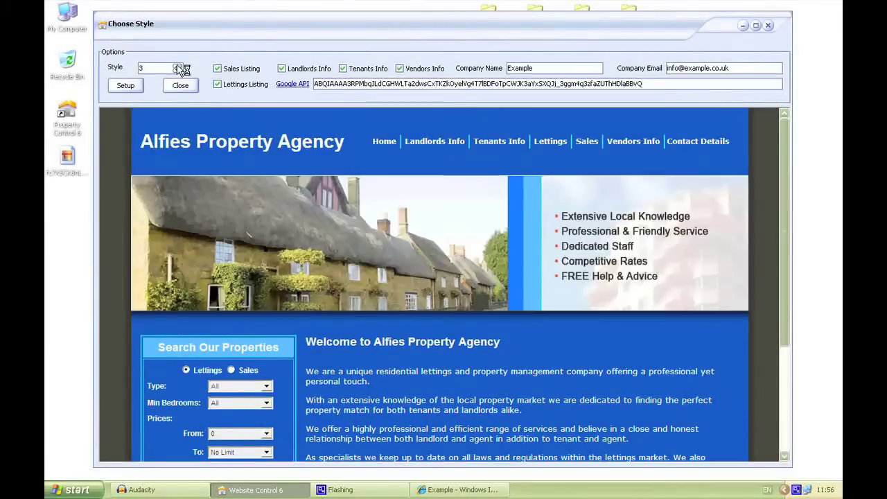
pyautogui.click(179, 66)
pyautogui.click(179, 66)
pyautogui.click(178, 66)
pyautogui.click(179, 66)
pyautogui.click(179, 66)
pyautogui.click(179, 66)
pyautogui.click(179, 66)
pyautogui.click(179, 66)
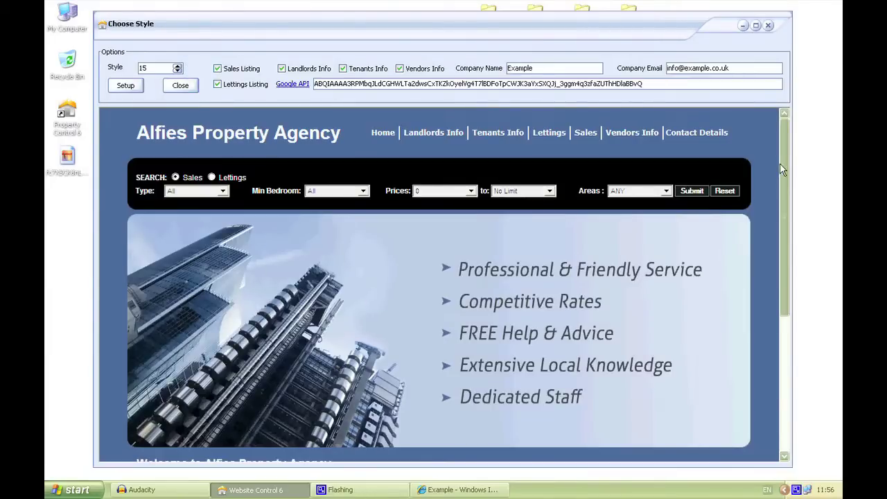
pyautogui.moveTo(785, 160); pyautogui.dragTo(791, 136)
# Exclude Sales Listing and Vendors Info, and fill in the company details with the name AP Property and the company's e-mail.
pyautogui.click(218, 69)
pyautogui.click(400, 68)
pyautogui.moveTo(534, 68); pyautogui.dragTo(502, 66)
pyautogui.write('AP Property')
pyautogui.moveTo(710, 66); pyautogui.dragTo(691, 66)
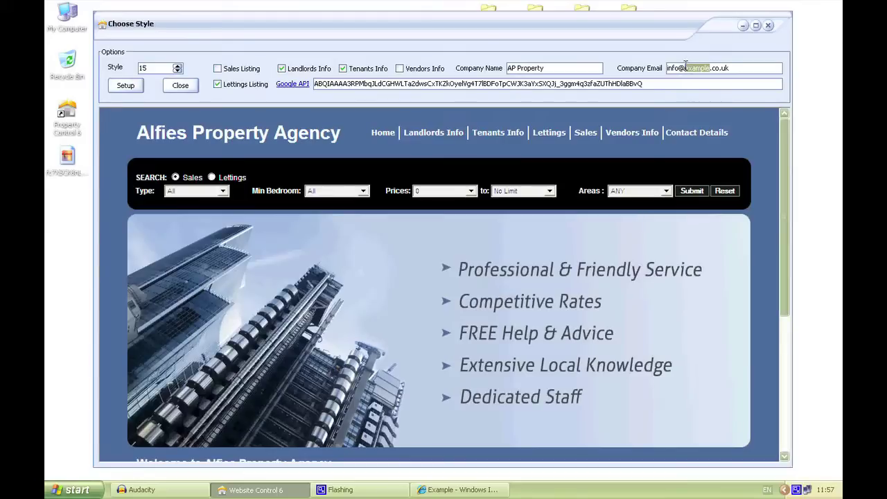
pyautogui.write('ap-property')
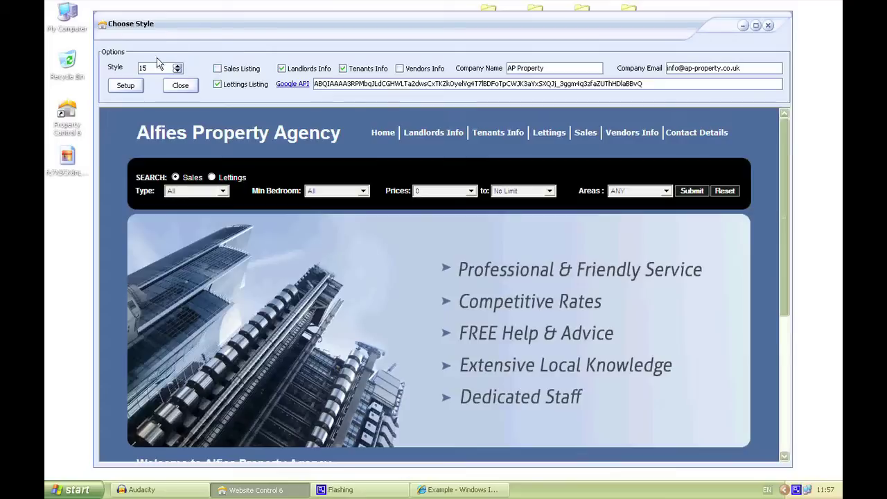
# Run the website setup, then reload the site in Internet Explorer and check the company name in the header and welcome heading.
pyautogui.click(129, 88)
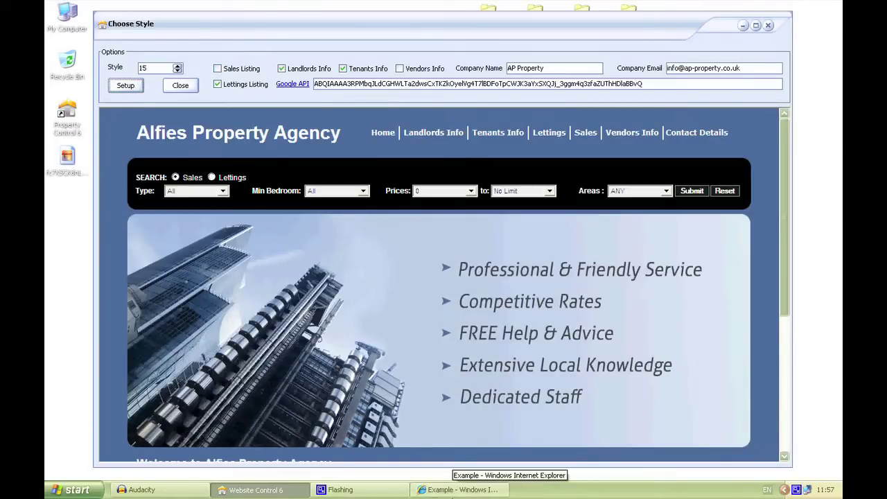
pyautogui.click(458, 490)
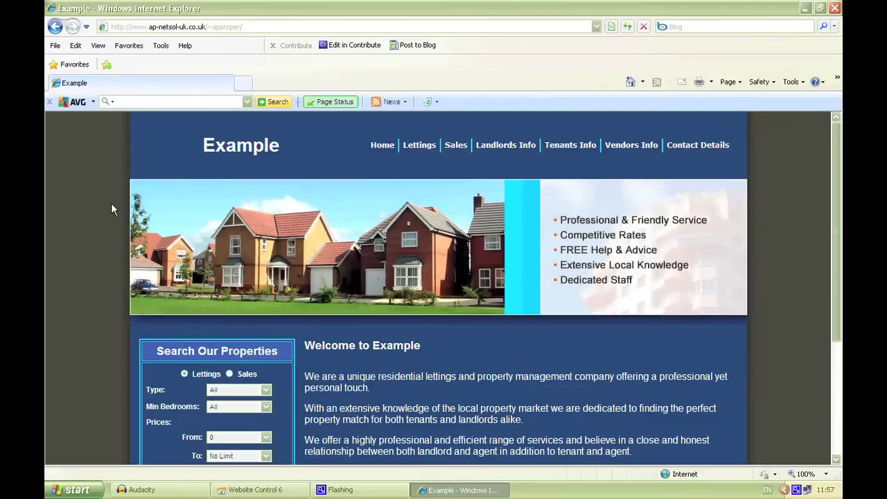
pyautogui.press('F5')
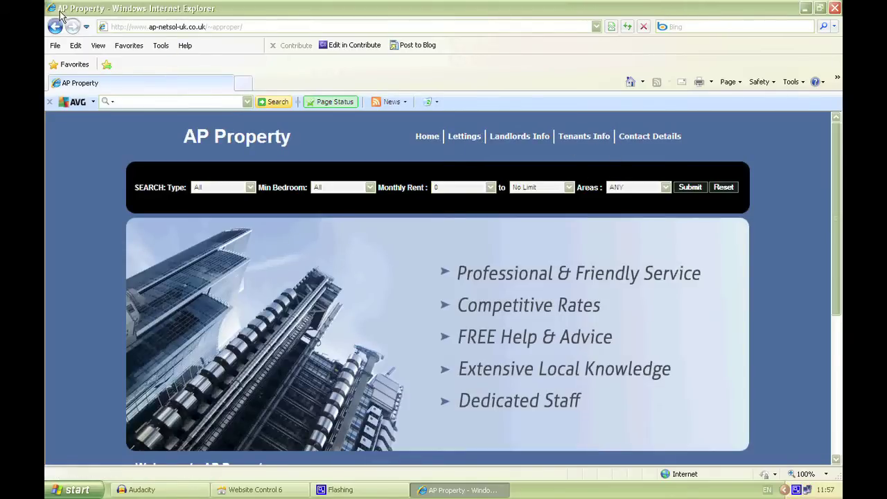
pyautogui.moveTo(186, 136); pyautogui.dragTo(291, 144)
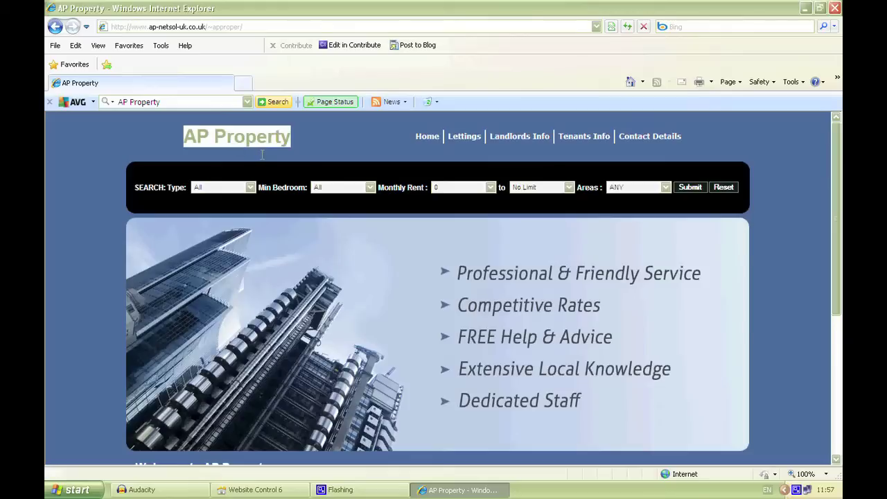
pyautogui.scroll(-4, 239, 191)
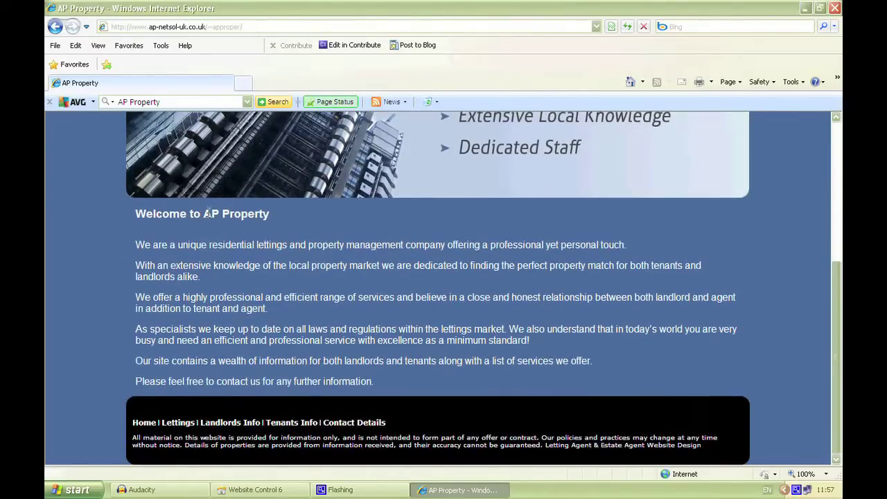
pyautogui.moveTo(203, 214); pyautogui.dragTo(270, 218)
pyautogui.click(267, 217)
pyautogui.scroll(4, 284, 306)
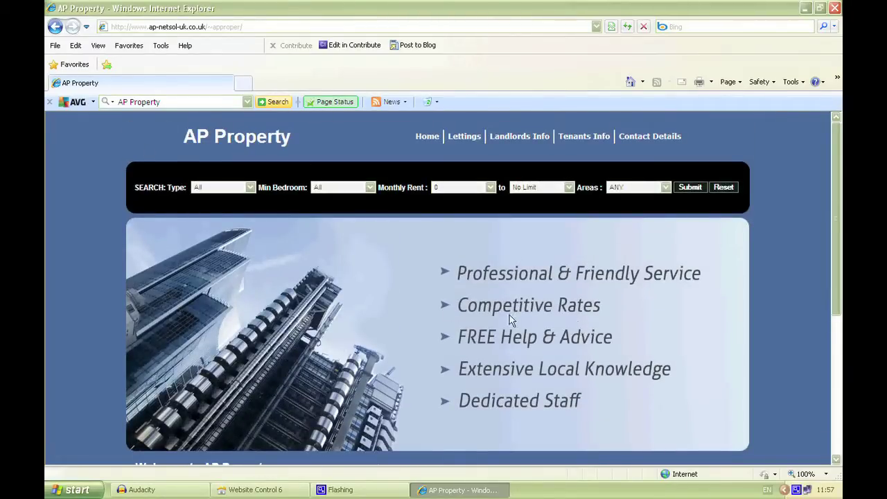
# Back in Website Control 6, select style 14 and include Sales Listing and Vendors Info.
pyautogui.click(454, 490)
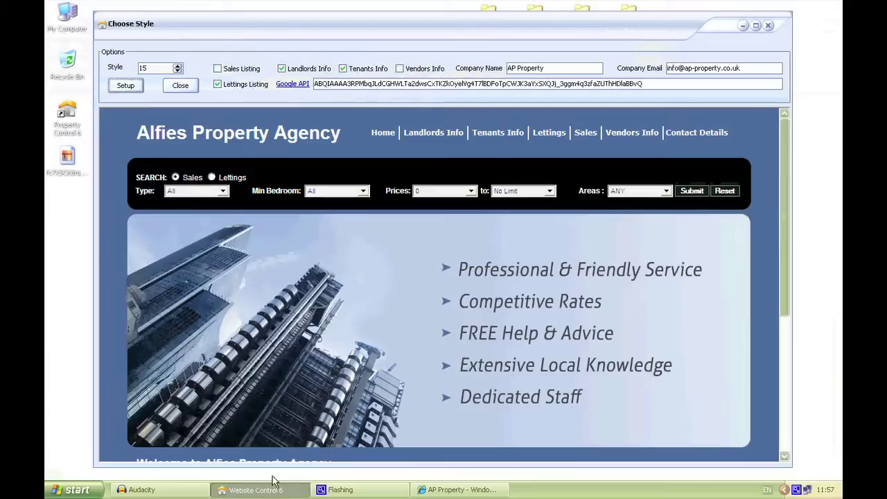
pyautogui.click(177, 70)
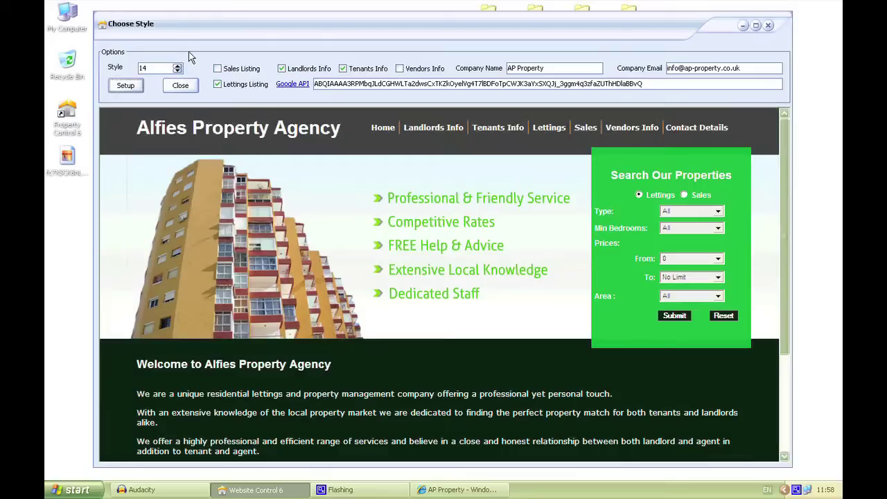
pyautogui.click(217, 68)
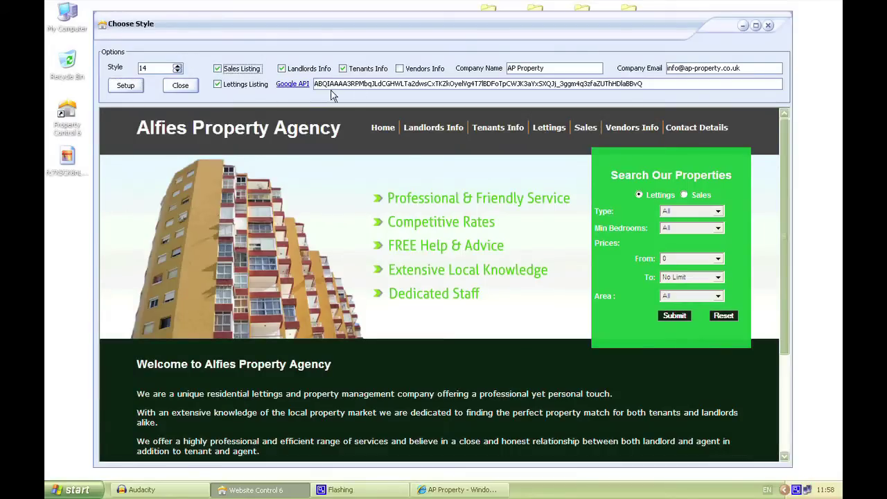
pyautogui.click(401, 69)
# Change the company name to AP-Property LTD.
pyautogui.click(516, 68)
pyautogui.press('Delete')
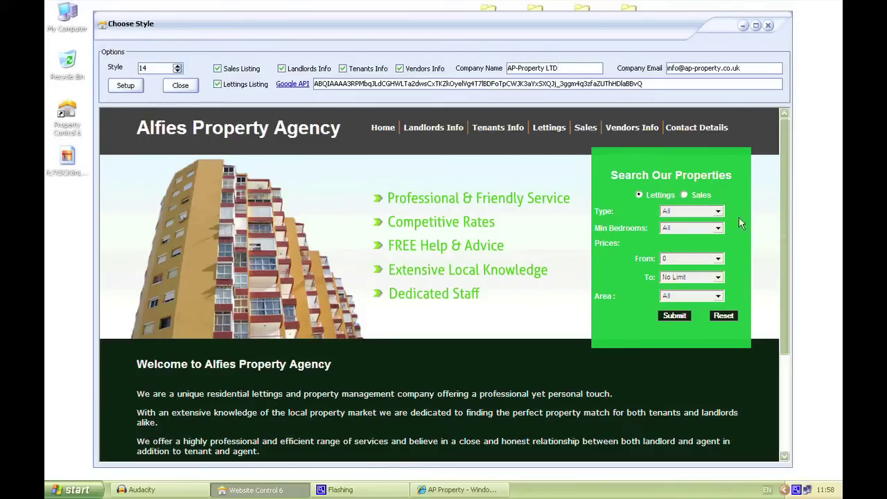
pyautogui.moveTo(785, 169)
pyautogui.mouseDown()
pyautogui.moveTo(790, 266)
pyautogui.moveTo(784, 163)
pyautogui.mouseUp()
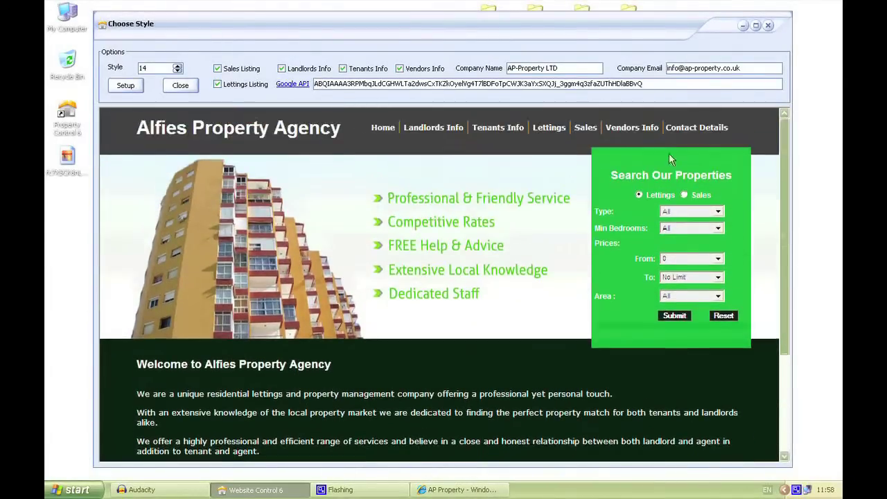
# Run the website setup again and reload the published site in Internet Explorer.
pyautogui.click(126, 87)
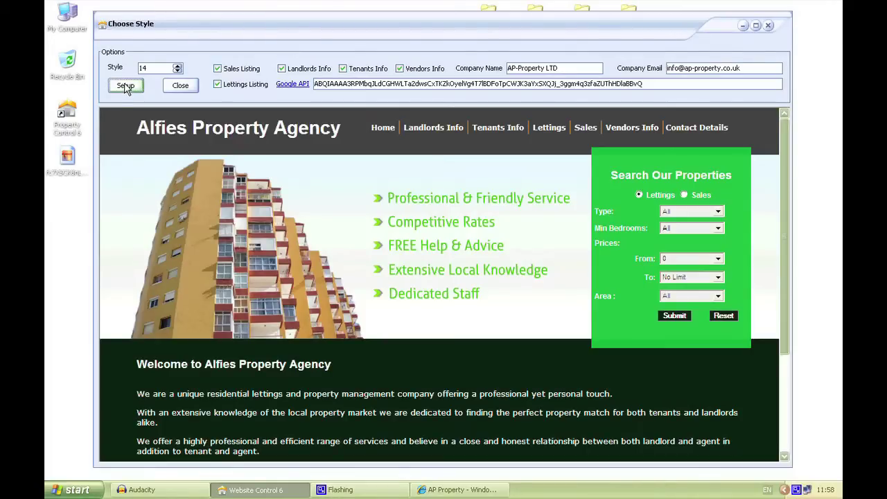
pyautogui.click(462, 490)
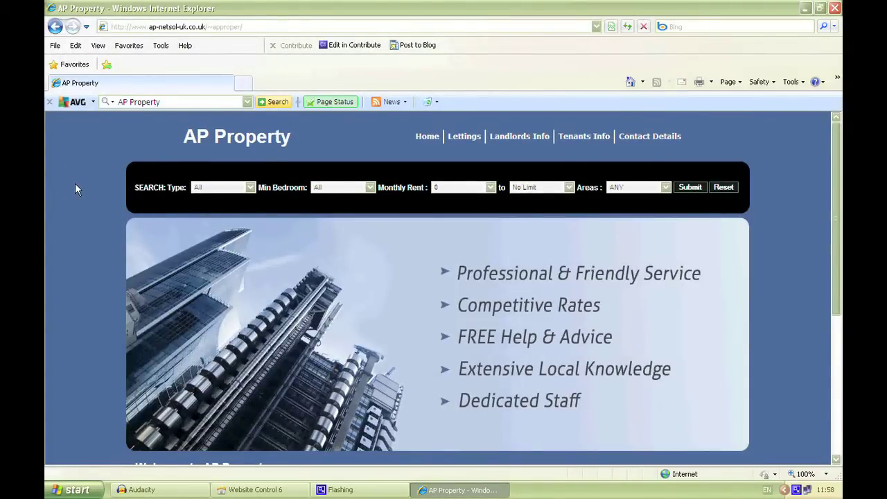
pyautogui.press('F5')
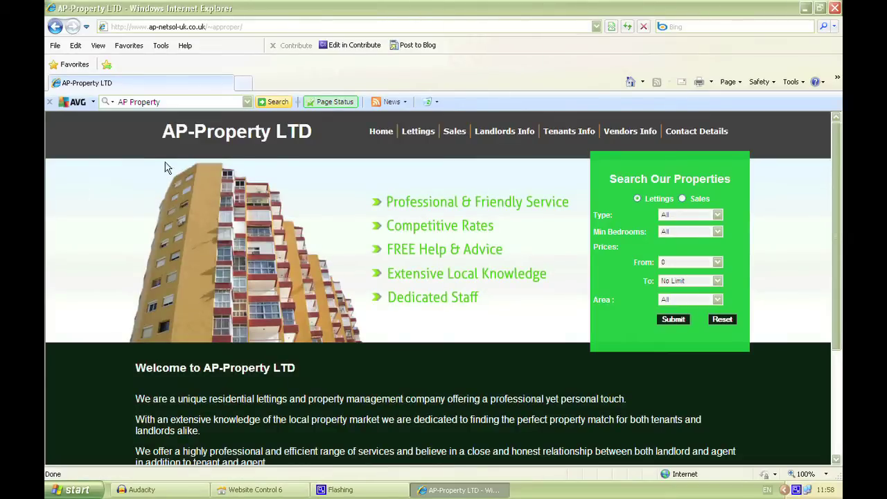
# Check the company name in the site header and read through the welcome text on the published home page.
pyautogui.moveTo(192, 133); pyautogui.dragTo(312, 139)
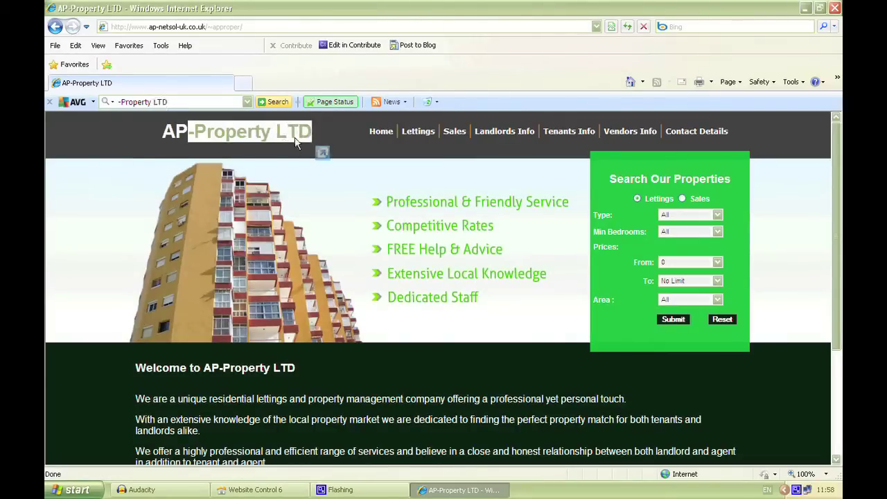
pyautogui.click(185, 136)
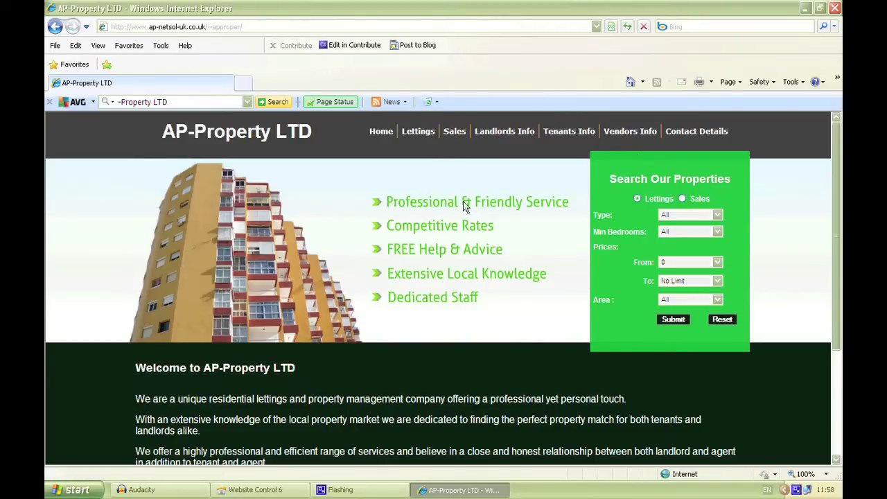
pyautogui.scroll(-4, 465, 206)
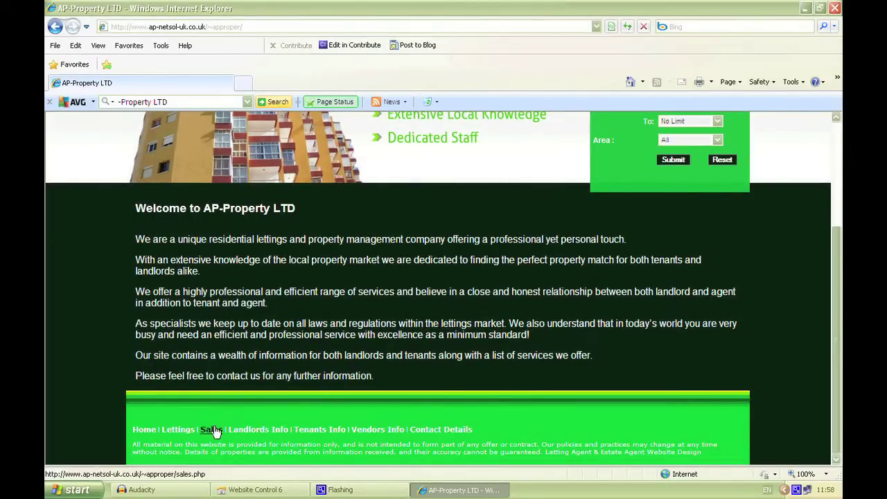
pyautogui.moveTo(137, 240); pyautogui.dragTo(377, 376)
pyautogui.click(376, 375)
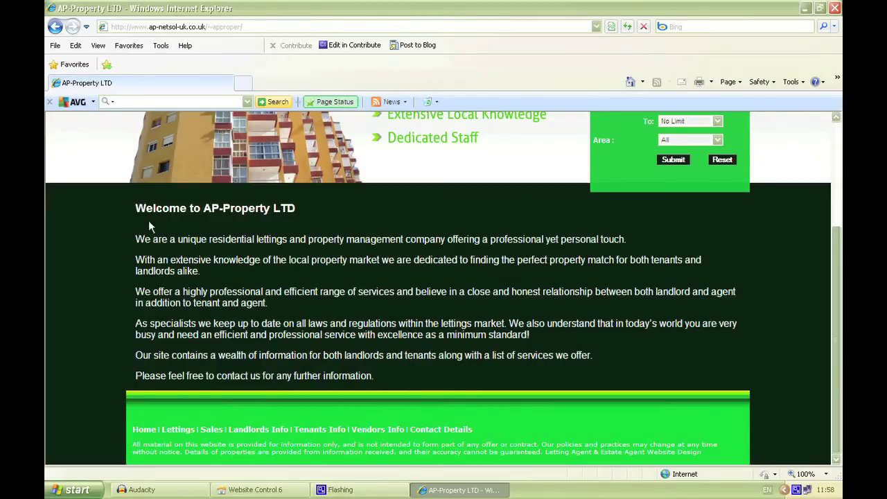
pyautogui.moveTo(142, 233); pyautogui.dragTo(371, 382)
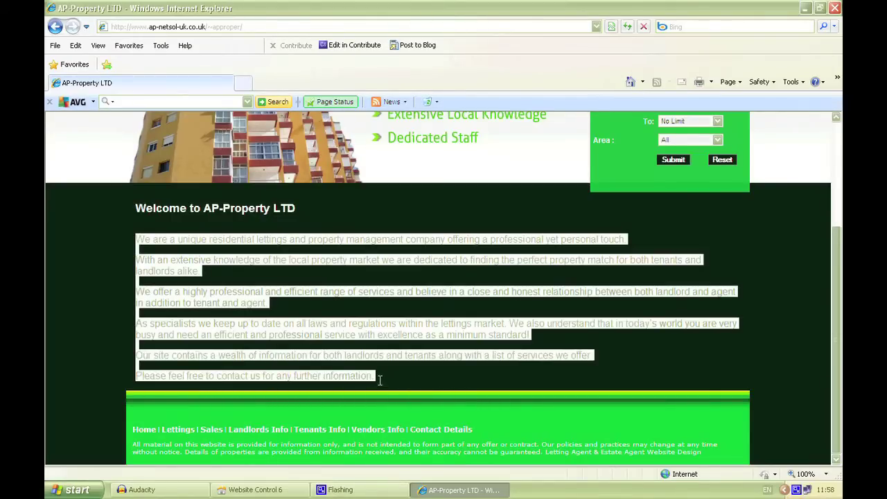
pyautogui.click(356, 342)
pyautogui.scroll(3, 402, 263)
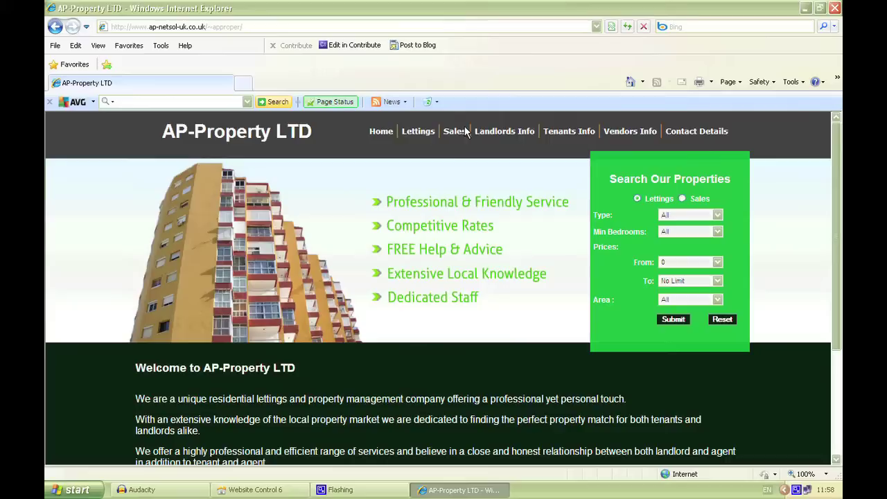
# Open the Landlords Info page and look over its introduction and list of services.
pyautogui.click(490, 133)
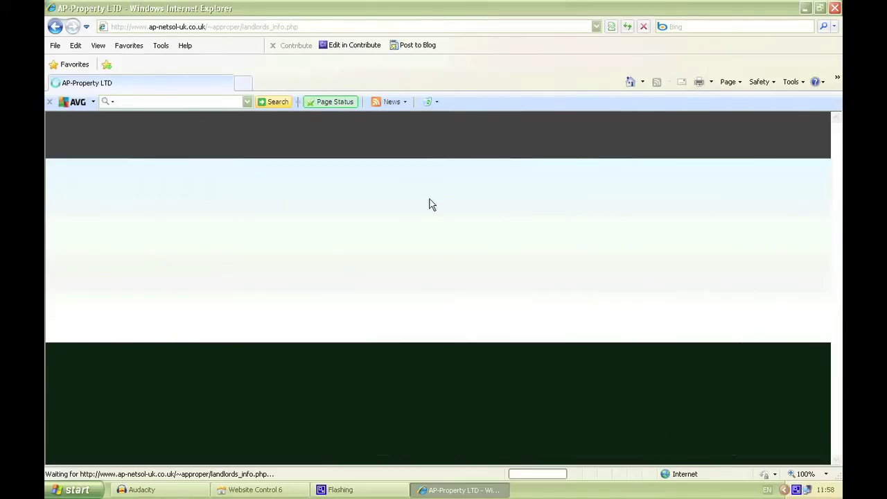
pyautogui.scroll(-3, 406, 265)
pyautogui.scroll(-2, 405, 266)
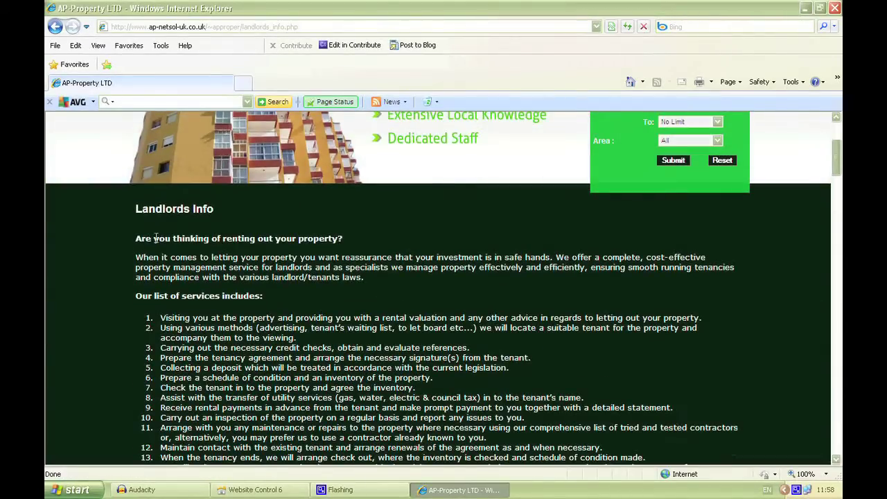
pyautogui.moveTo(136, 239); pyautogui.dragTo(376, 390)
pyautogui.click(376, 364)
pyautogui.scroll(6, 388, 353)
pyautogui.scroll(15, 400, 347)
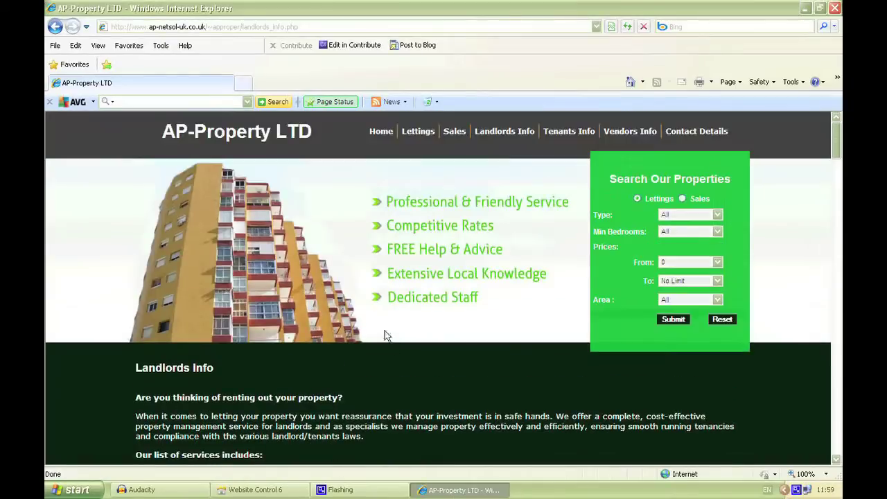
# Visit the Tenants Info, Vendors Info and Contact Details pages, and examine the company's contact information on the last one.
pyautogui.click(556, 134)
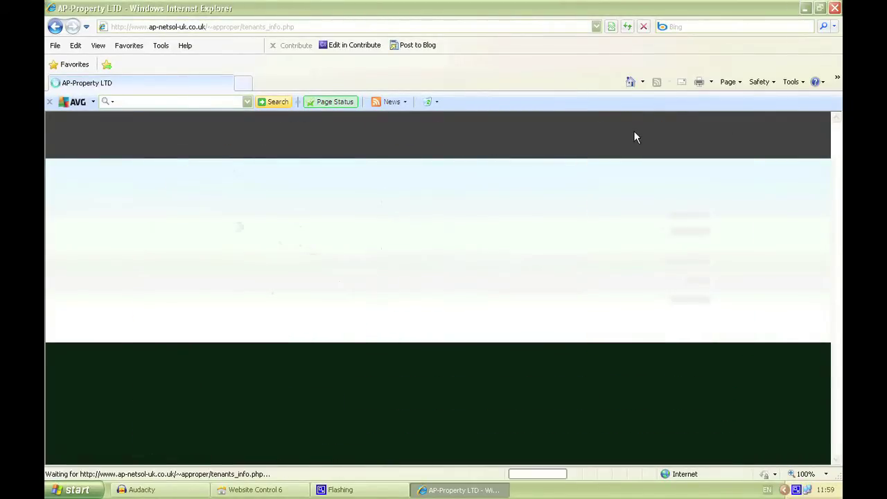
pyautogui.click(630, 134)
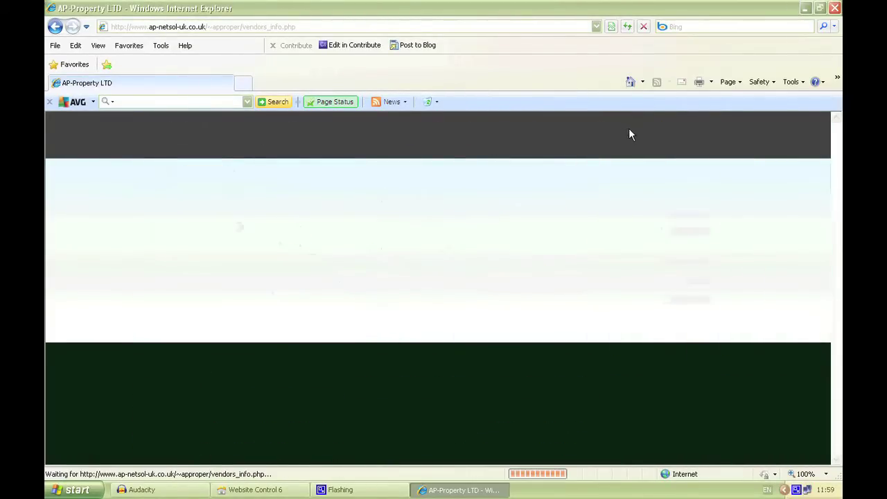
pyautogui.click(697, 133)
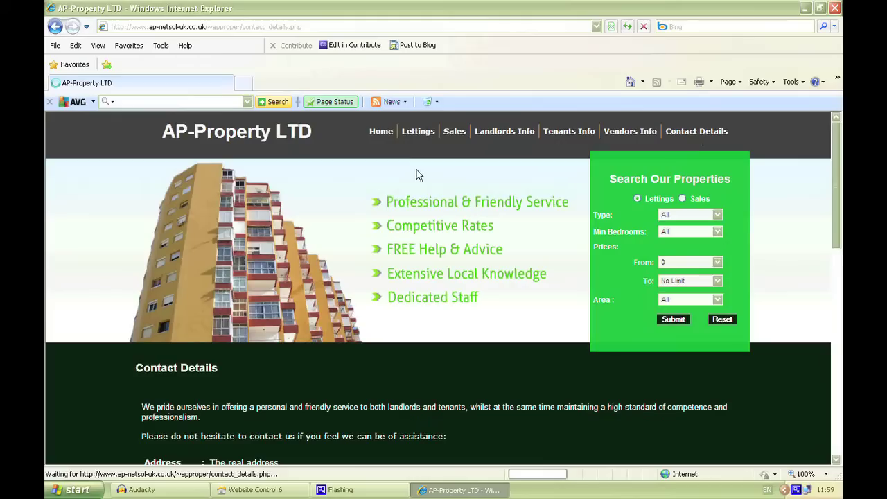
pyautogui.scroll(-3, 416, 182)
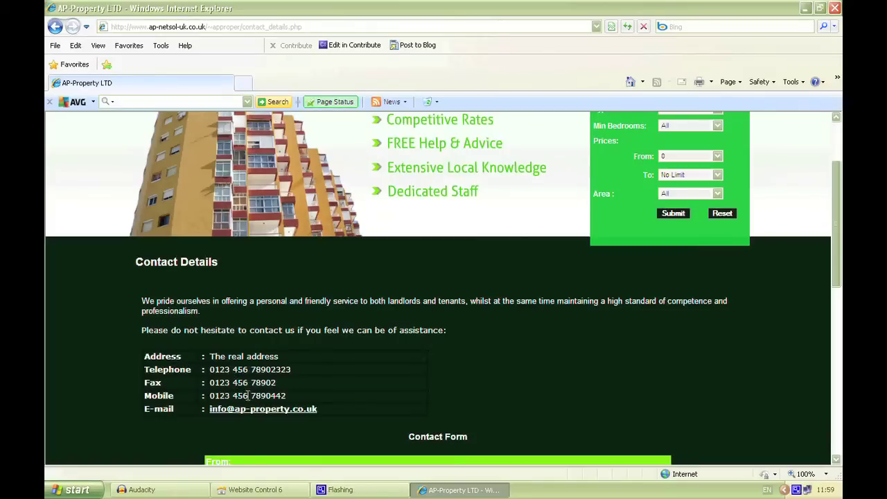
pyautogui.scroll(3, 358, 379)
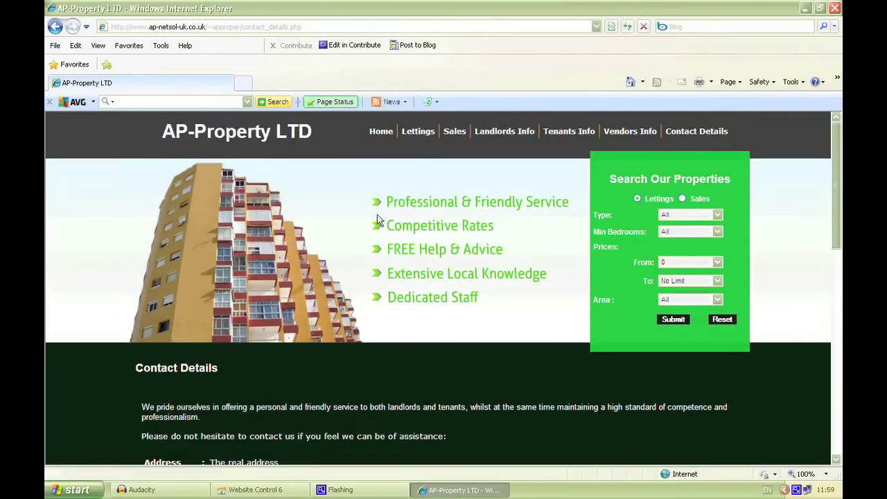
# Return to the site's Home page and review the paragraphs under the welcome heading.
pyautogui.click(382, 133)
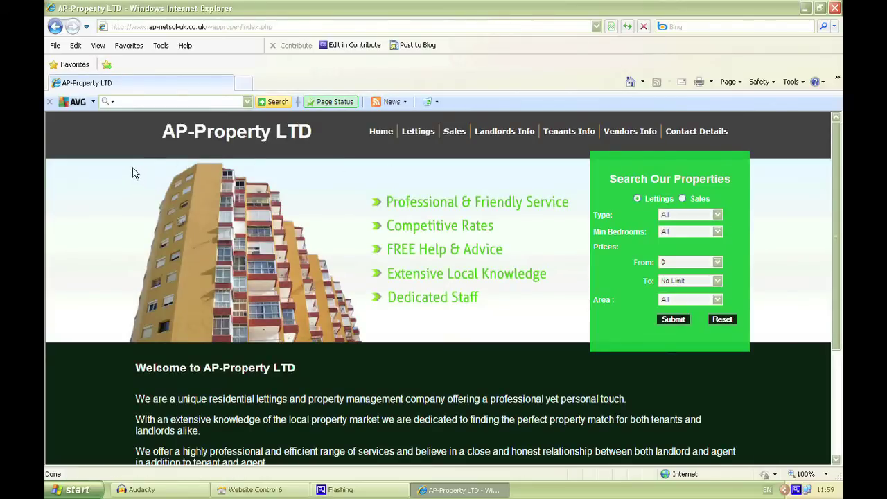
pyautogui.scroll(-3, 123, 174)
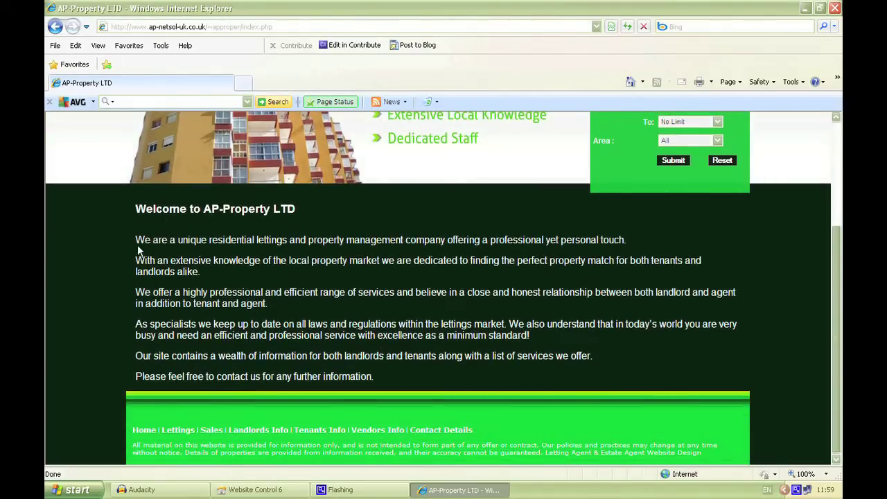
pyautogui.moveTo(136, 239); pyautogui.dragTo(394, 400)
pyautogui.click(361, 335)
pyautogui.scroll(3, 209, 269)
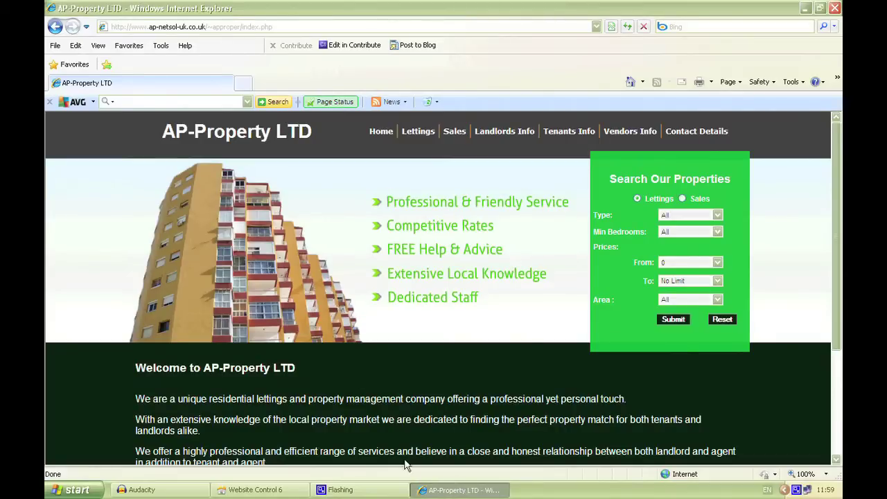
# Switch to Website Control 6, close the Choose Style window and exit the program.
pyautogui.click(264, 489)
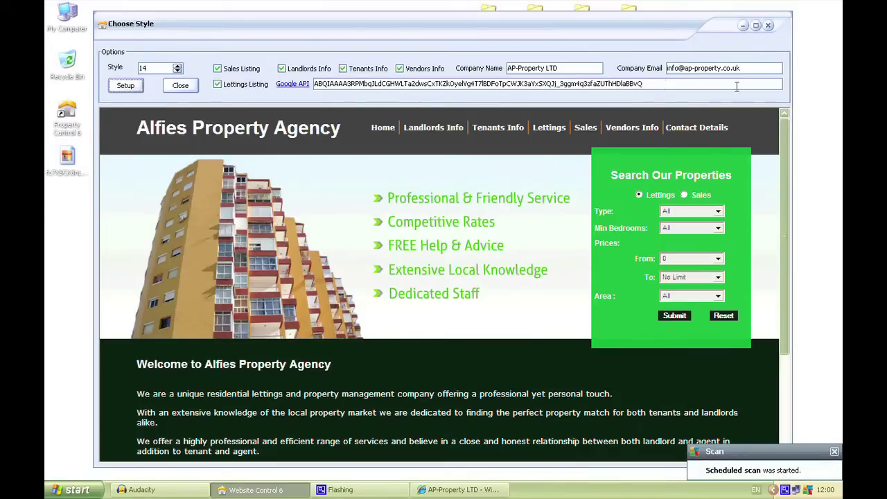
pyautogui.click(770, 26)
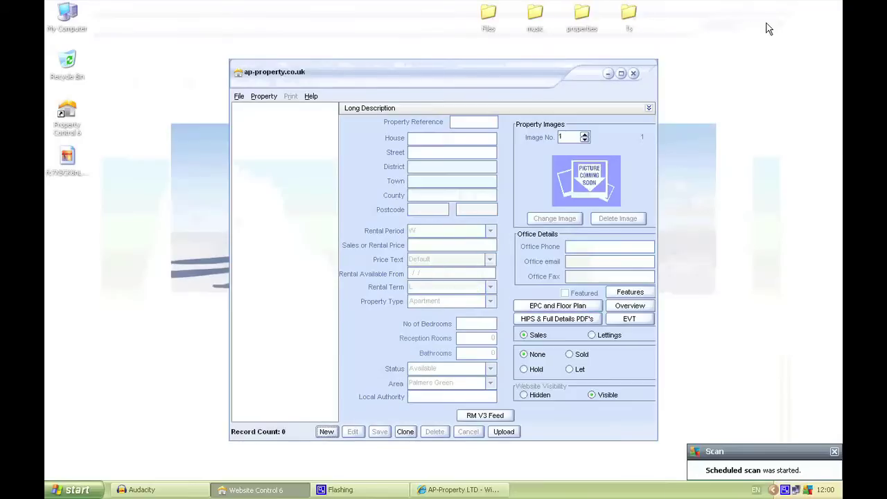
pyautogui.click(634, 72)
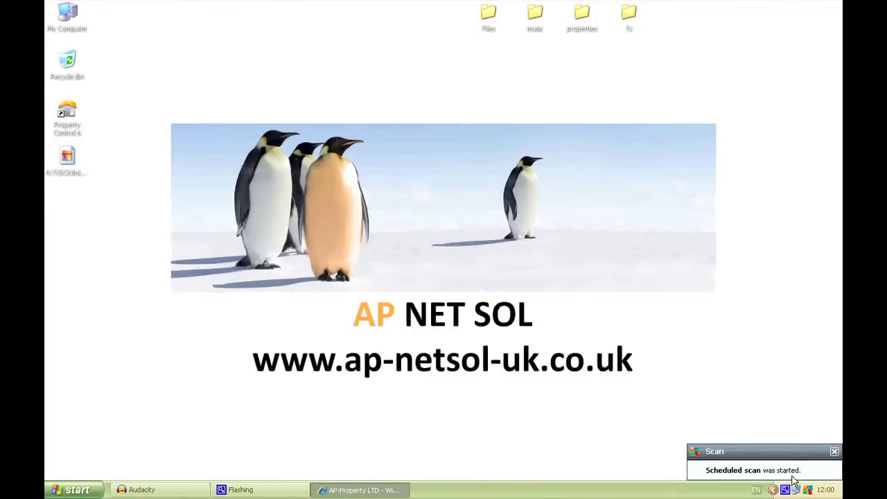